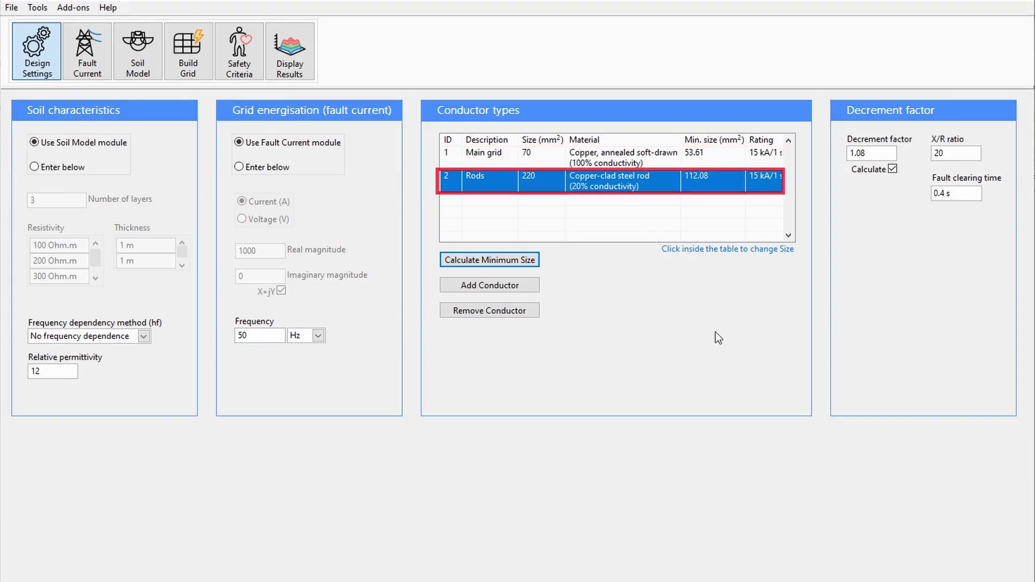
# Step: Calculate the rod conductor's IEEE 80 minimum size and close the result
pyautogui.click(501, 262)
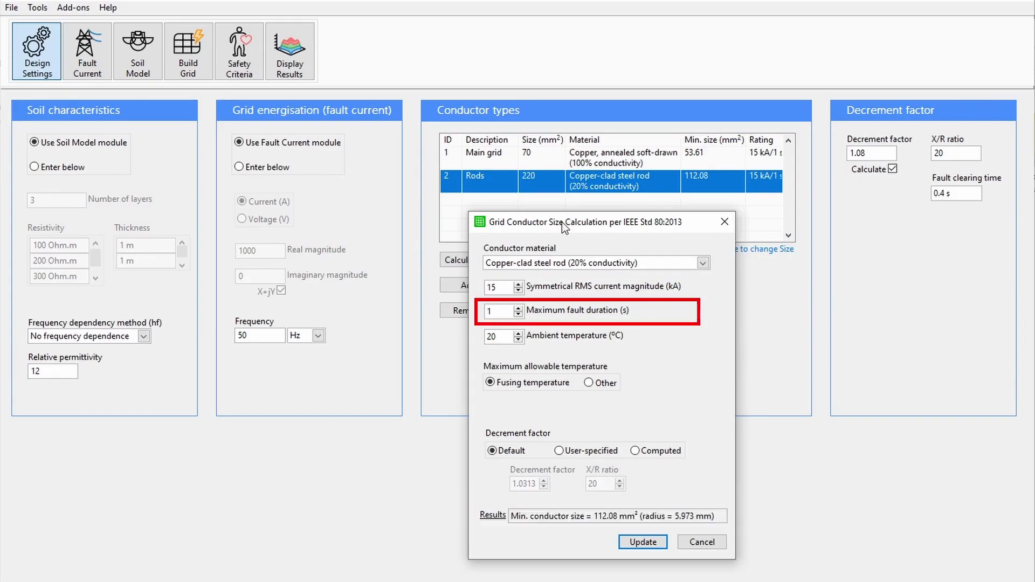
pyautogui.click(724, 222)
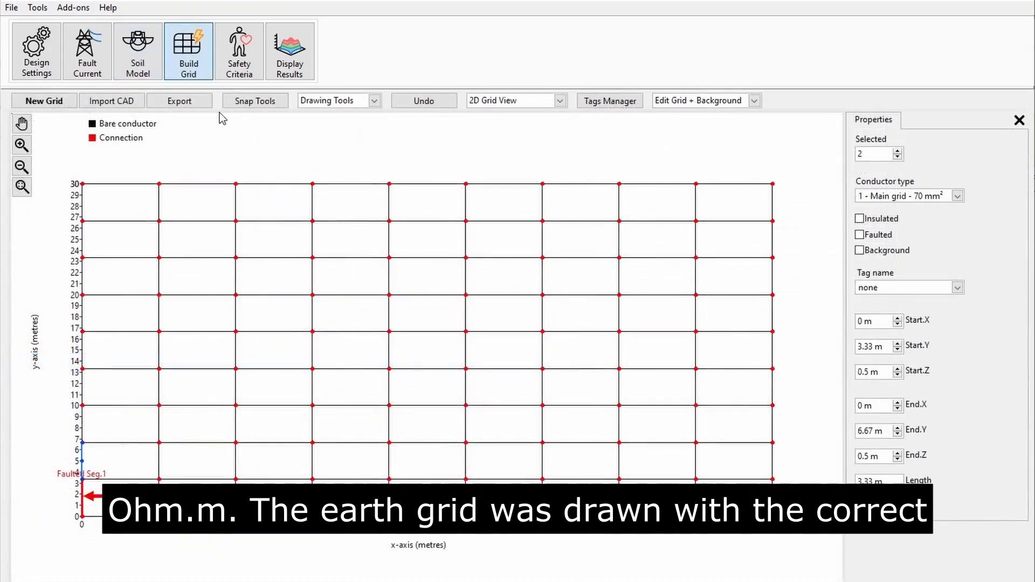
# Step: Import the 41-line grid from the sample DXF file using all layers
pyautogui.click(111, 101)
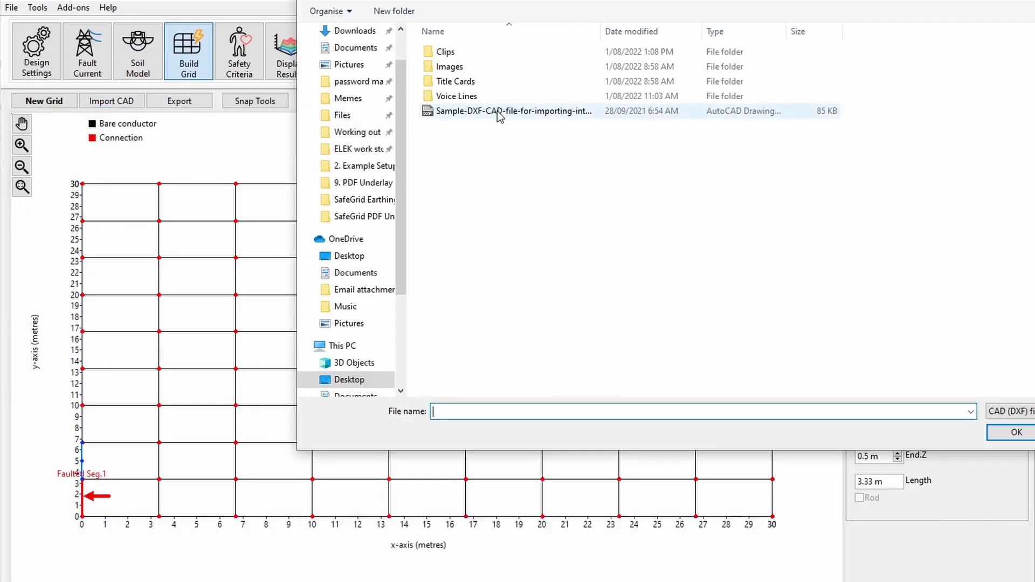
pyautogui.doubleClick(531, 111)
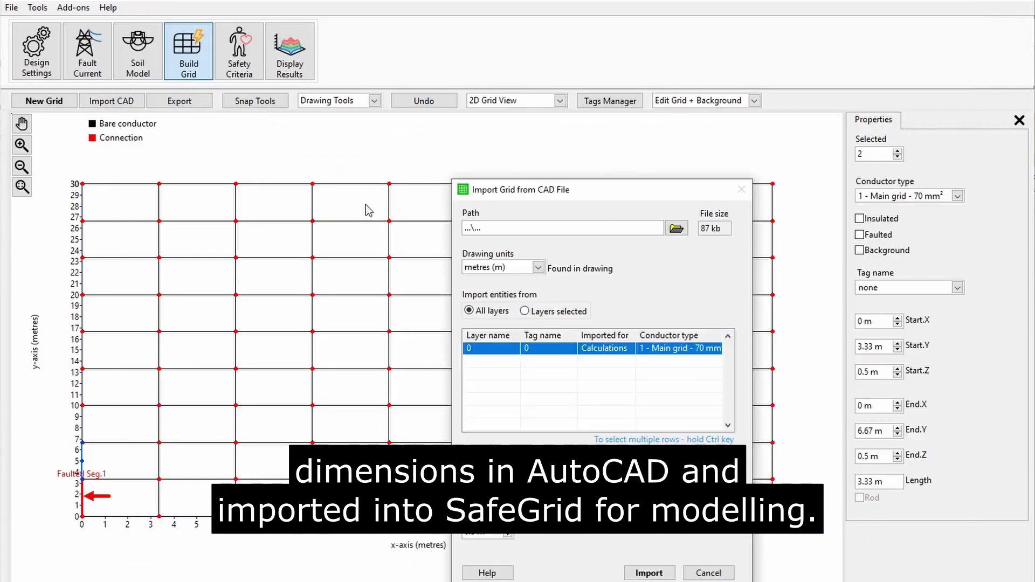
pyautogui.moveTo(574, 189); pyautogui.dragTo(424, 128)
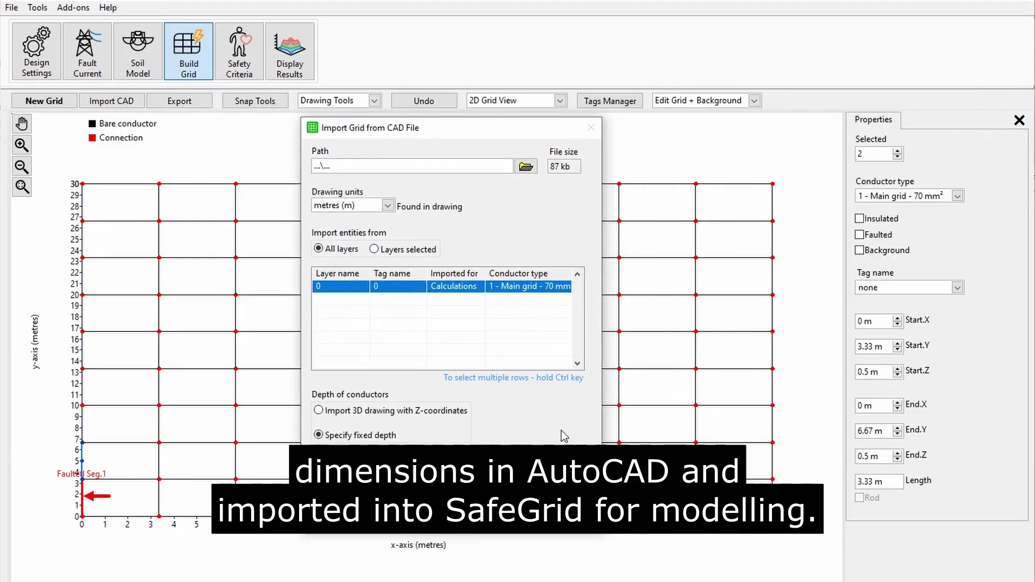
pyautogui.click(496, 516)
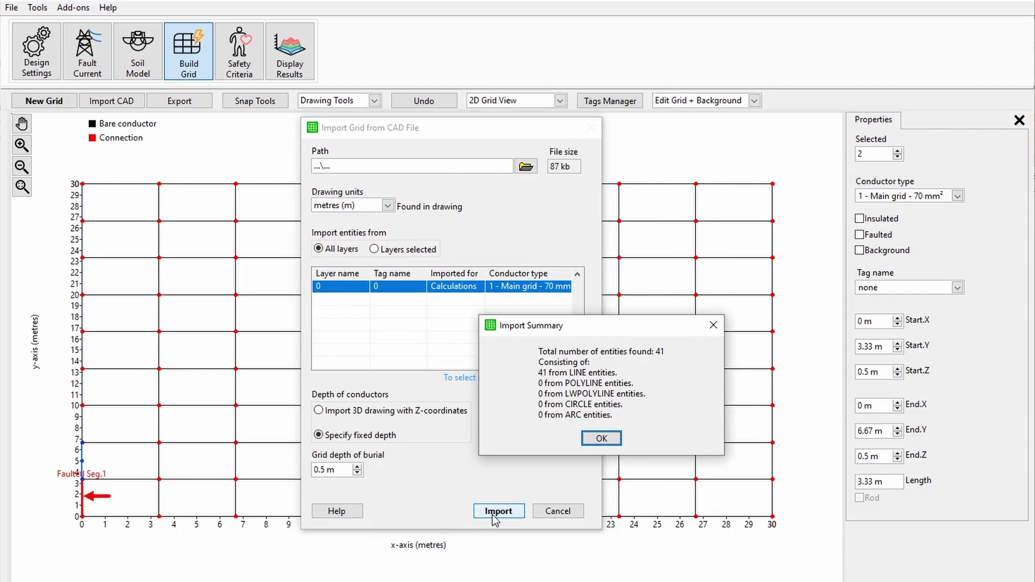
pyautogui.click(600, 438)
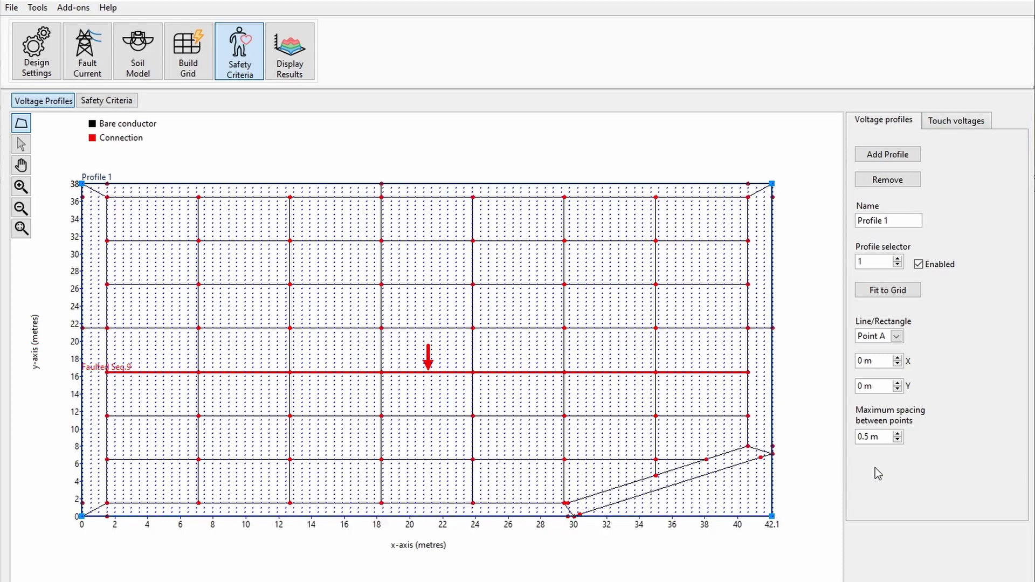
# Step: Launch the PDF Underlay Tool from the displayed surface voltage results
pyautogui.click(123, 101)
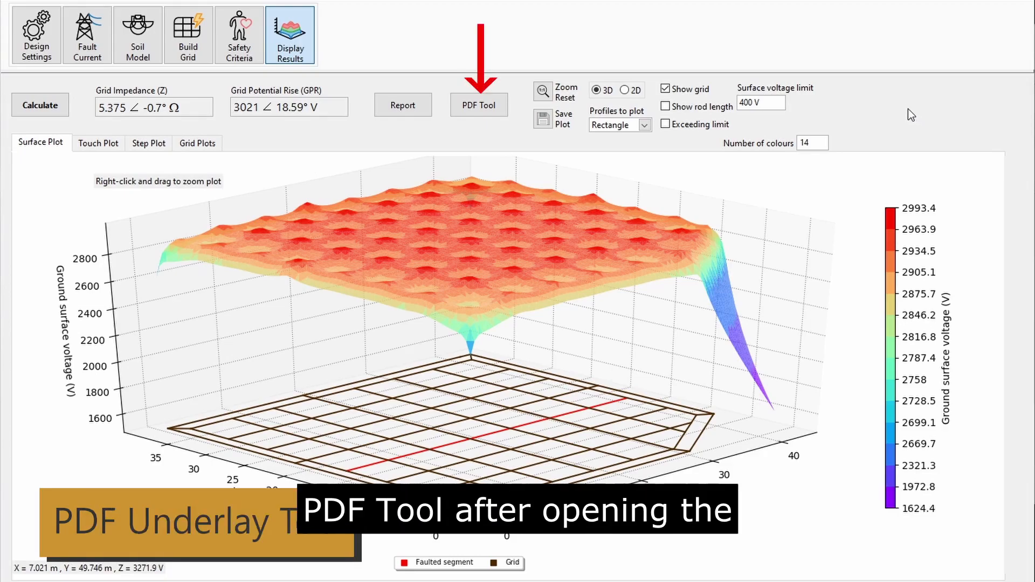
pyautogui.click(478, 105)
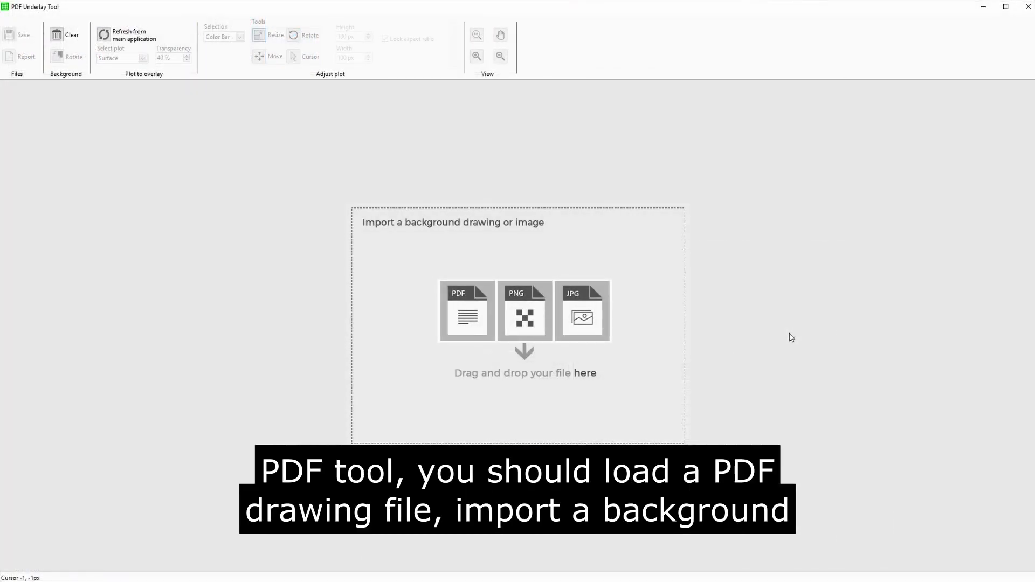
# Step: Import page 1 of the substation PDF drawing as the plot background
pyautogui.click(557, 310)
pyautogui.doubleClick(414, 181)
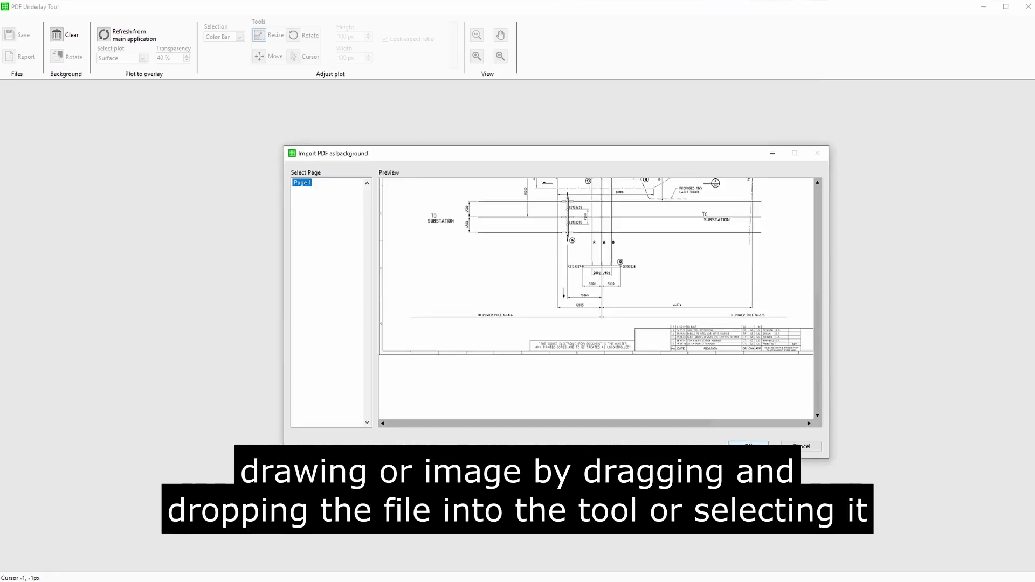
pyautogui.click(749, 443)
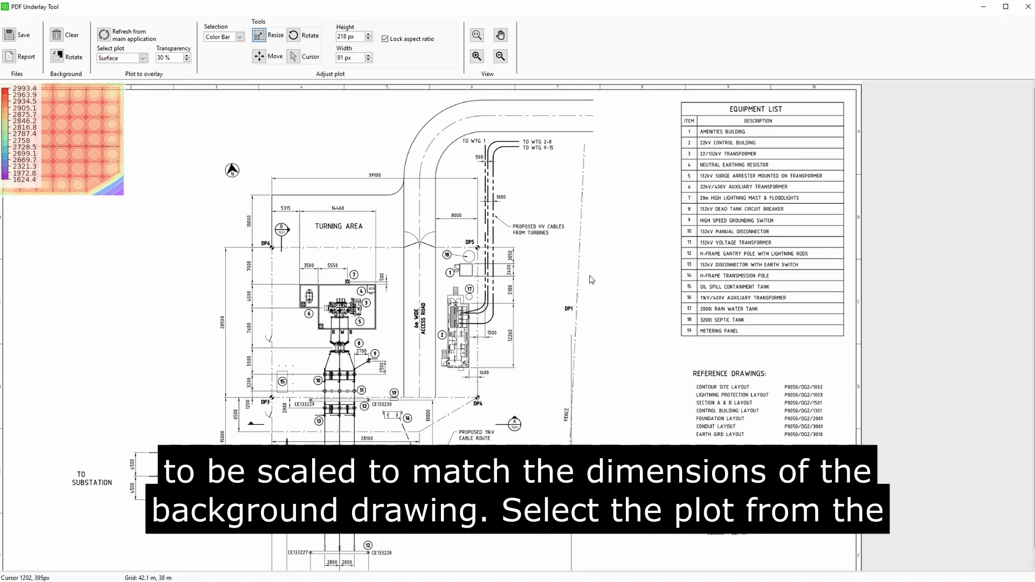
# Step: Rescale the voltage plot by measuring the 39100 dimension line as 39.1 m
pyautogui.click(231, 38)
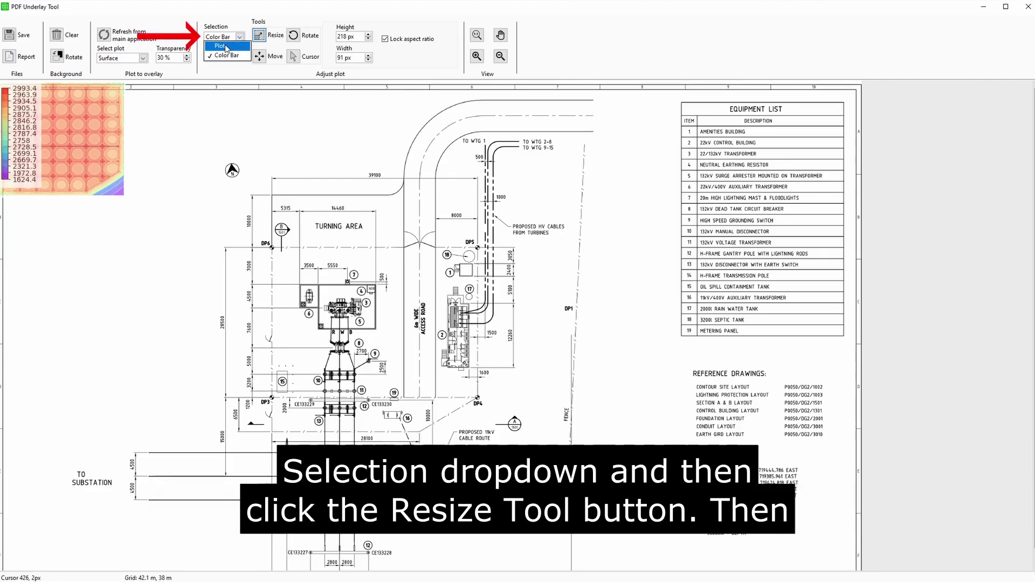
pyautogui.click(227, 47)
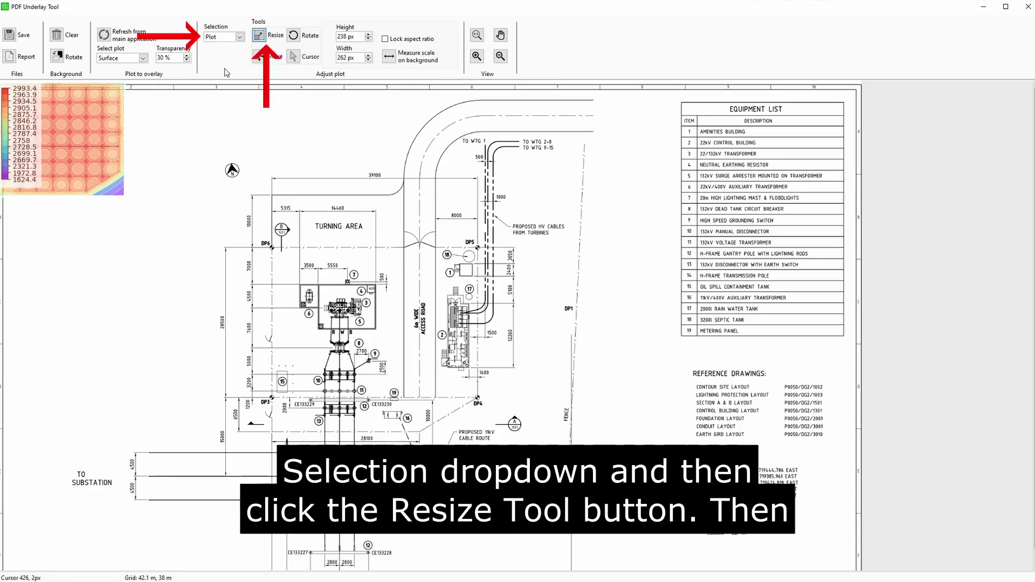
pyautogui.click(261, 39)
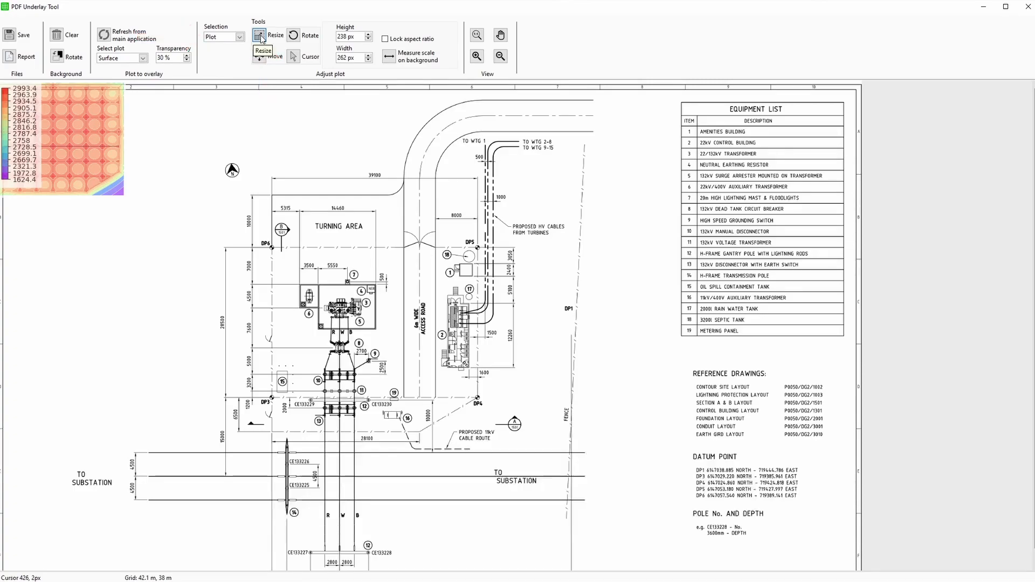
pyautogui.click(390, 60)
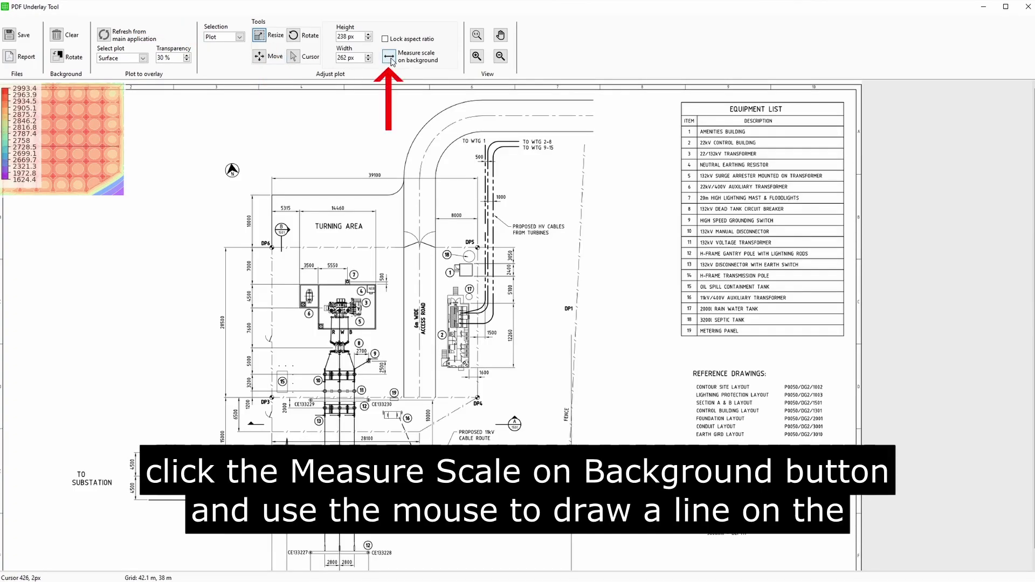
pyautogui.click(272, 179)
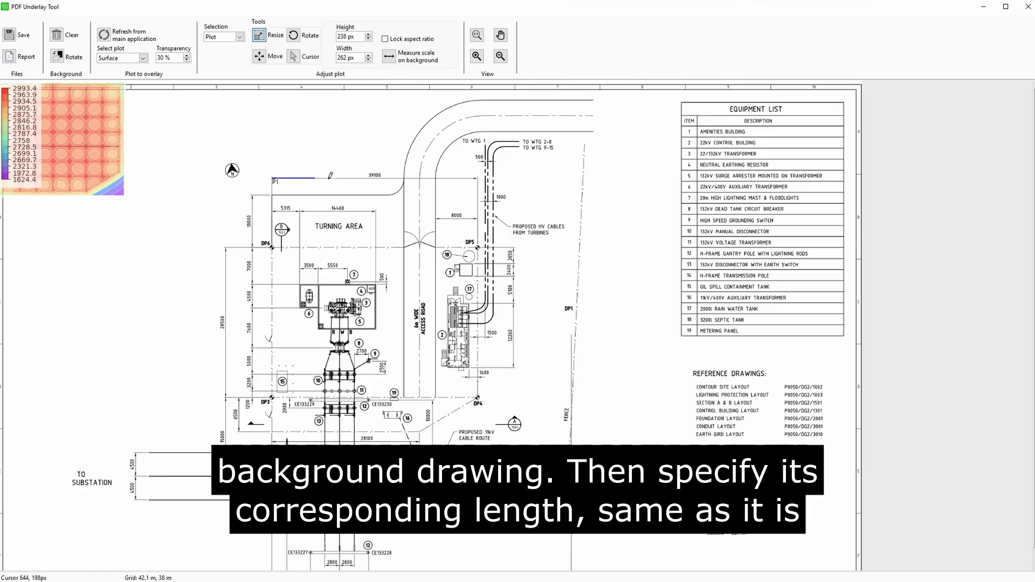
pyautogui.click(479, 176)
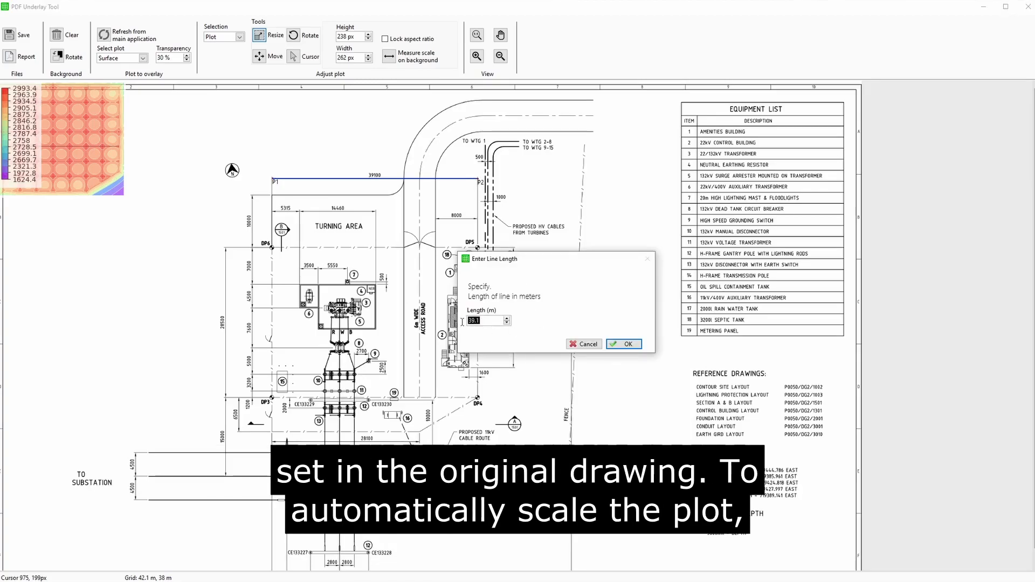
pyautogui.click(626, 344)
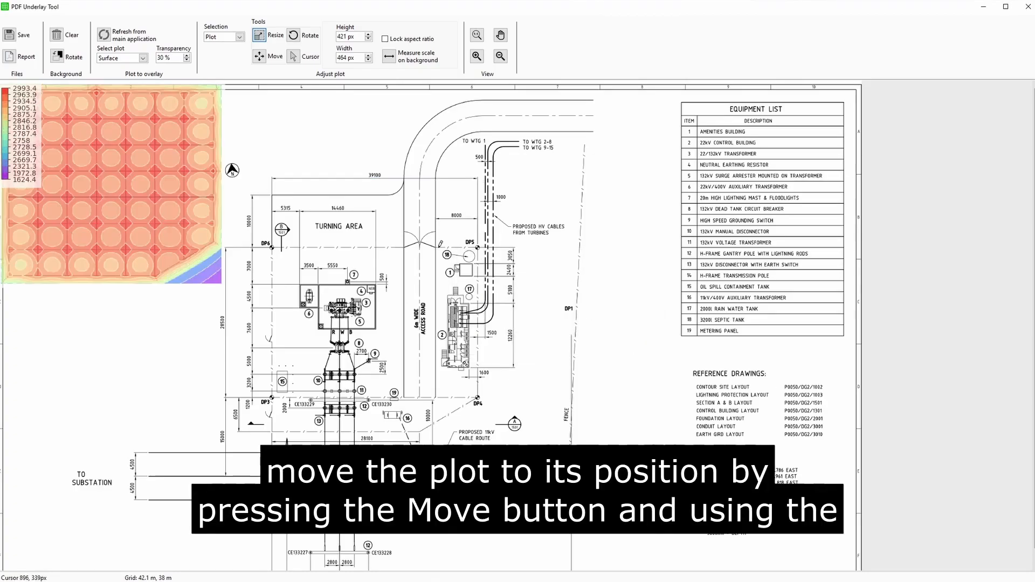
pyautogui.click(259, 56)
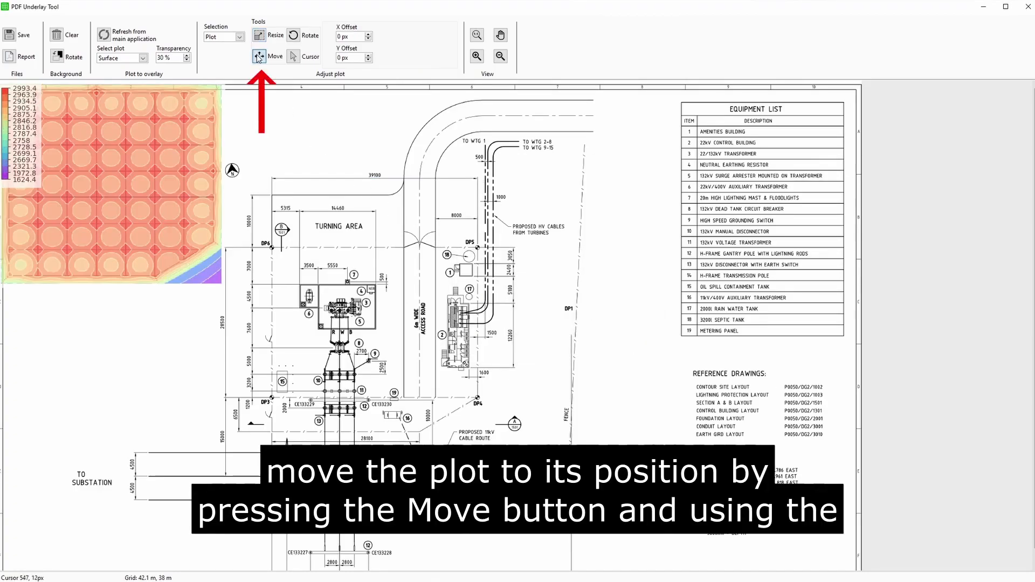
pyautogui.moveTo(152, 152)
pyautogui.mouseDown()
pyautogui.moveTo(270, 199)
pyautogui.moveTo(413, 306)
pyautogui.mouseUp()
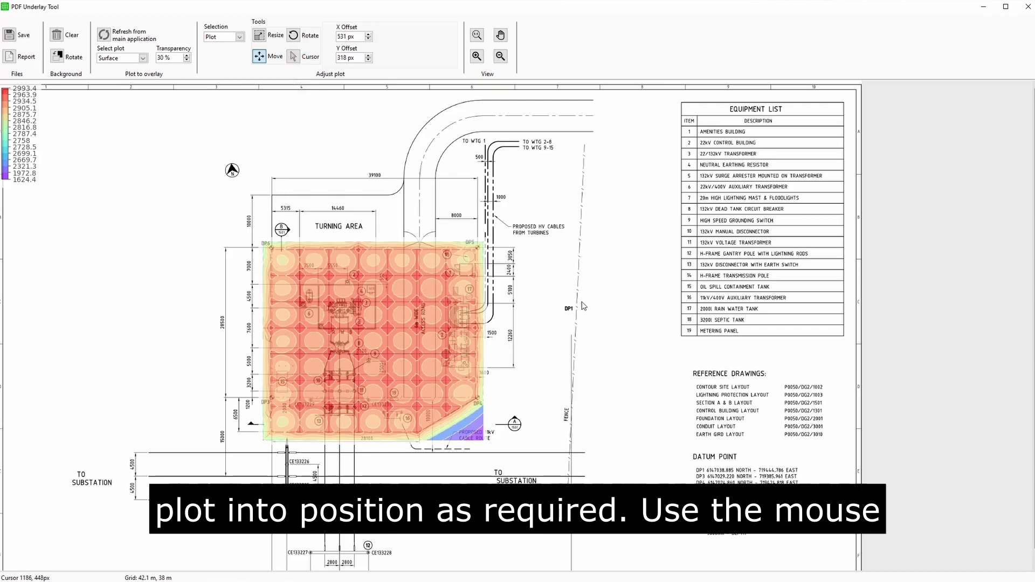
pyautogui.scroll(-1, 583, 306)
pyautogui.scroll(-1, 523, 299)
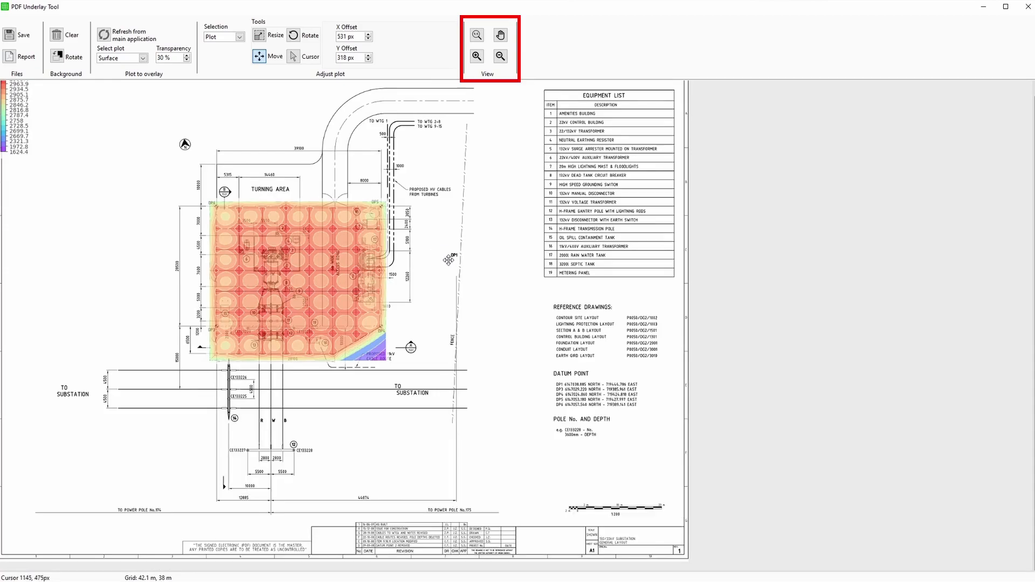
pyautogui.click(501, 35)
pyautogui.moveTo(434, 137); pyautogui.dragTo(611, 145)
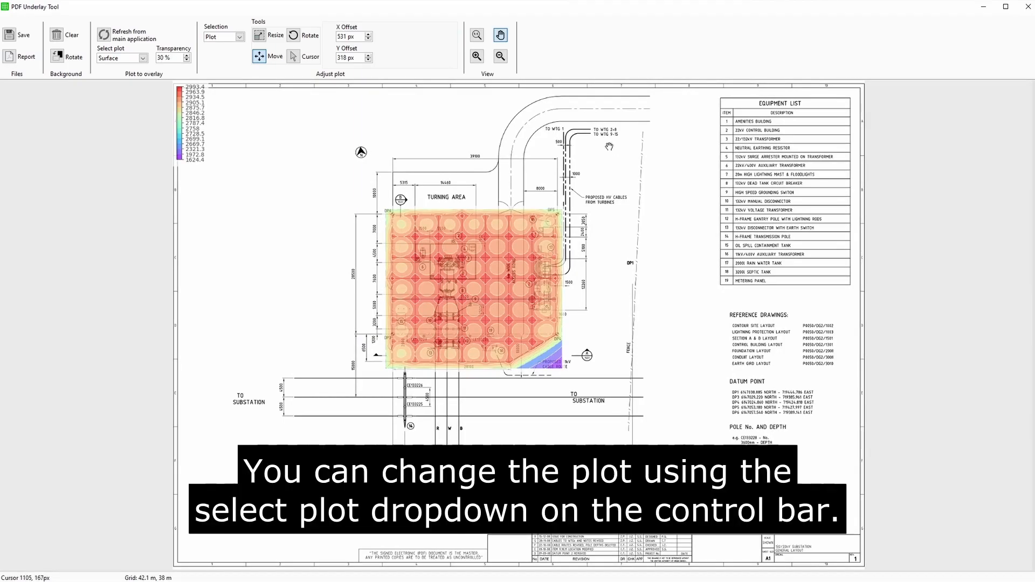
# Step: Overlay the Touch plot and move its colour bar beside the earthing grid
pyautogui.click(144, 59)
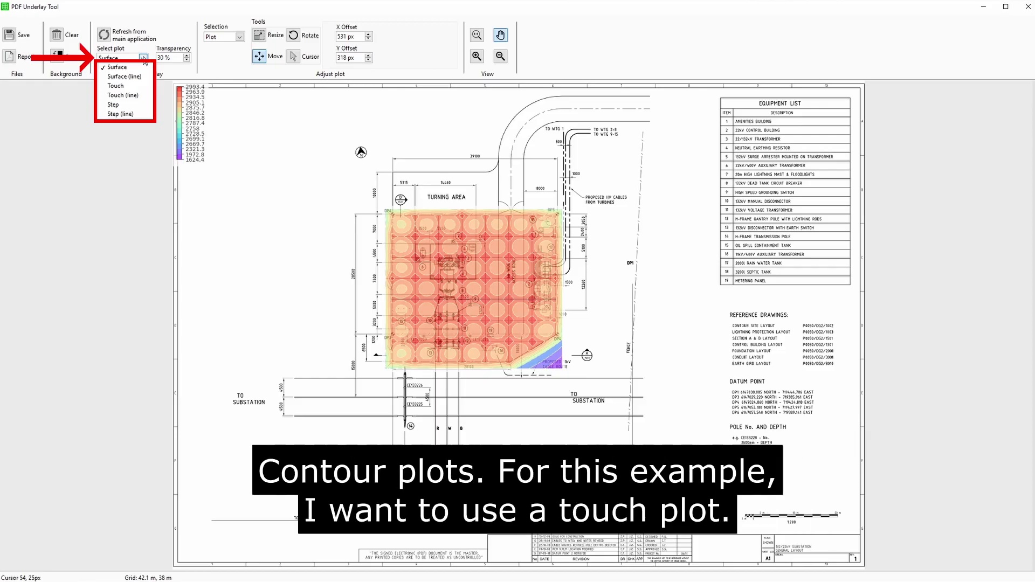
pyautogui.click(139, 86)
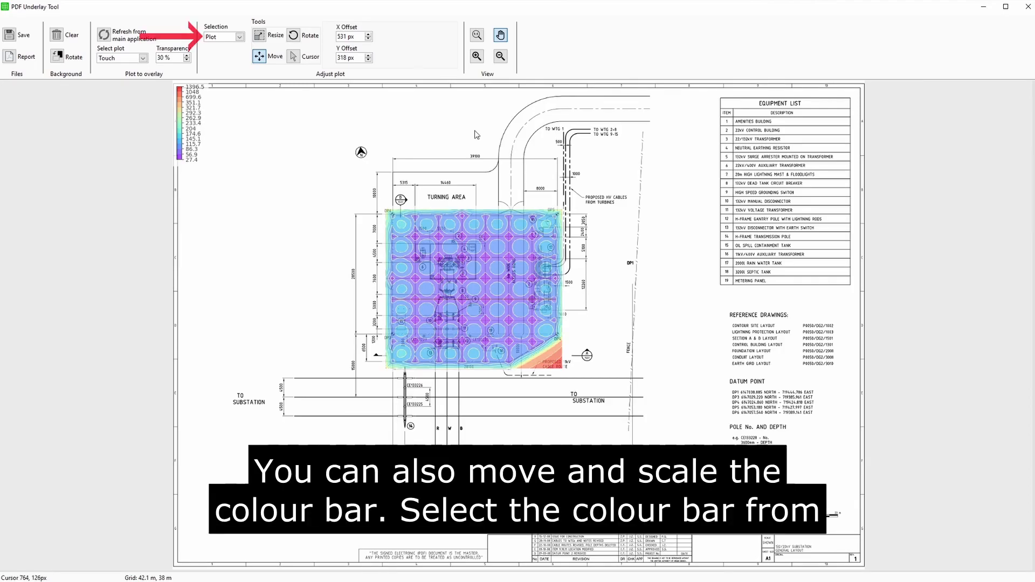
pyautogui.click(238, 37)
pyautogui.click(228, 56)
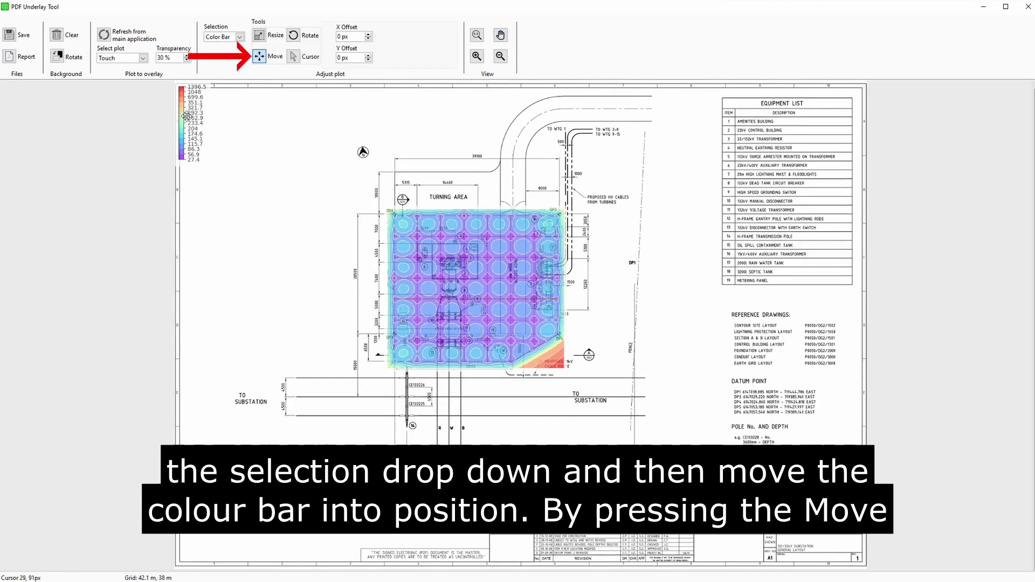
pyautogui.moveTo(193, 113)
pyautogui.mouseDown()
pyautogui.moveTo(269, 165)
pyautogui.moveTo(337, 278)
pyautogui.mouseUp()
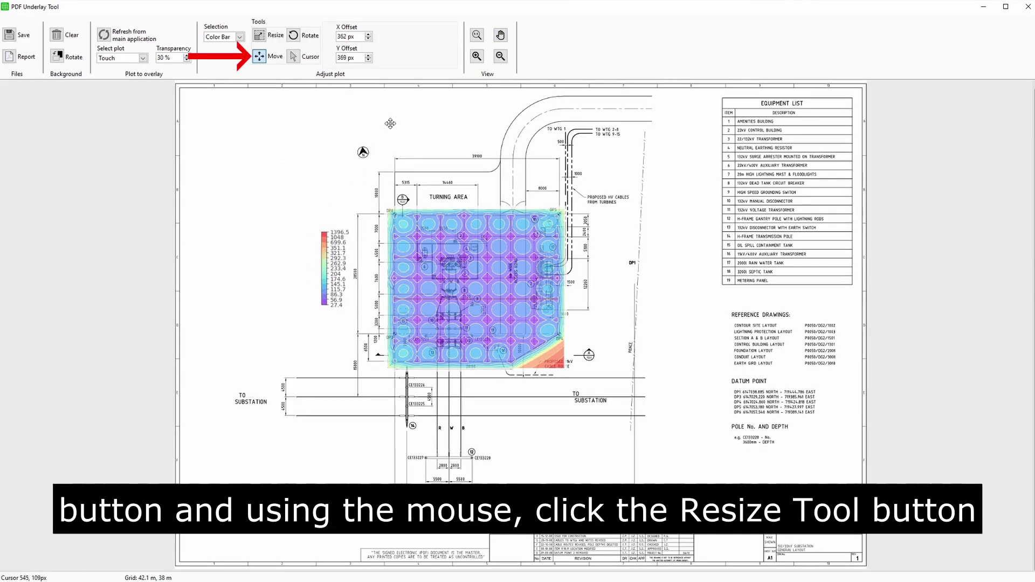
# Step: Enlarge the colour bar and nudge it slightly further left of the grid
pyautogui.click(259, 35)
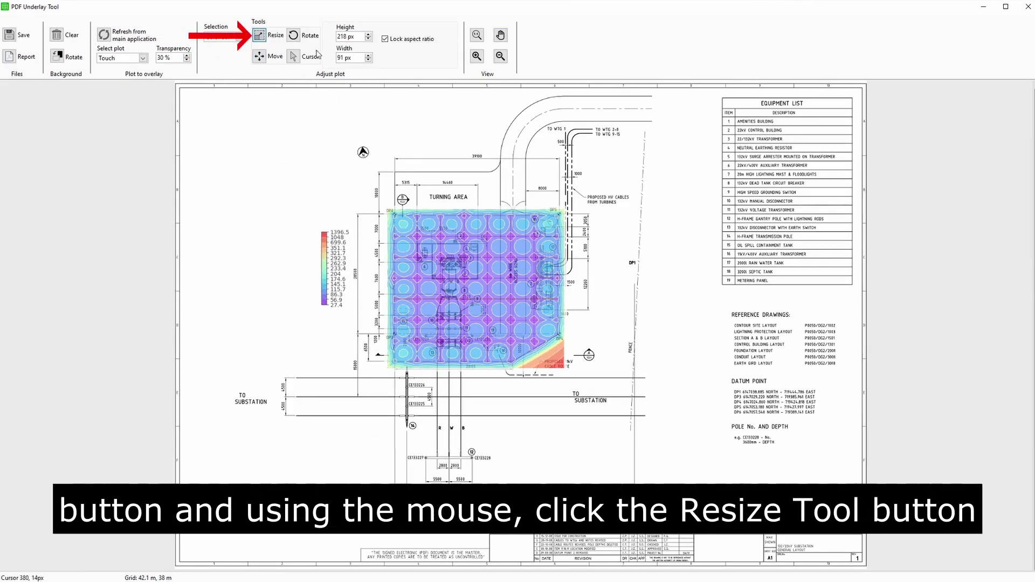
pyautogui.click(369, 34)
pyautogui.click(369, 34)
pyautogui.click(369, 35)
pyautogui.click(369, 35)
pyautogui.click(369, 35)
pyautogui.click(370, 35)
pyautogui.click(369, 34)
pyautogui.click(369, 34)
pyautogui.click(370, 35)
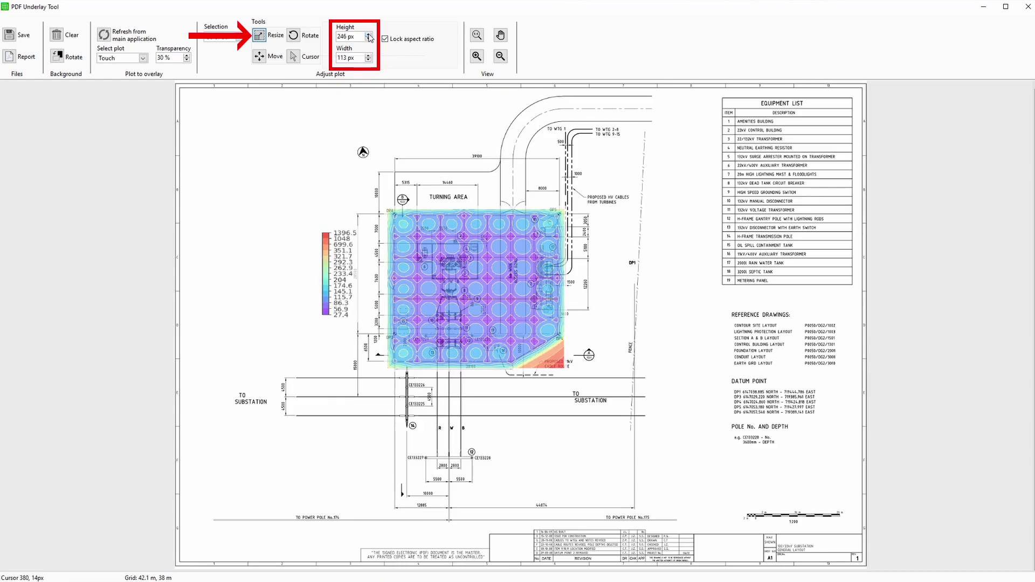
pyautogui.click(369, 35)
pyautogui.click(370, 34)
pyautogui.click(369, 34)
pyautogui.click(261, 58)
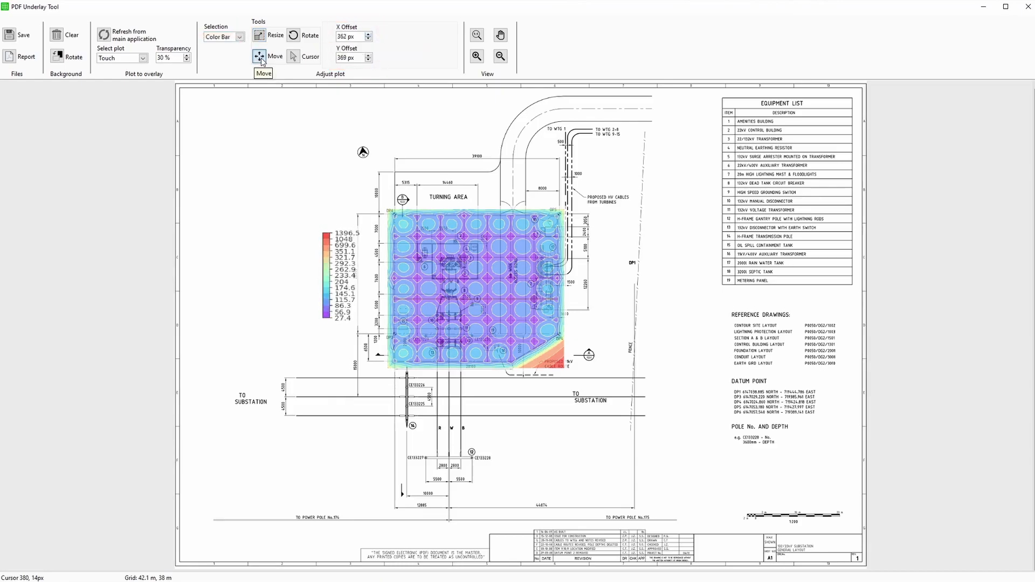
pyautogui.moveTo(336, 262); pyautogui.dragTo(317, 262)
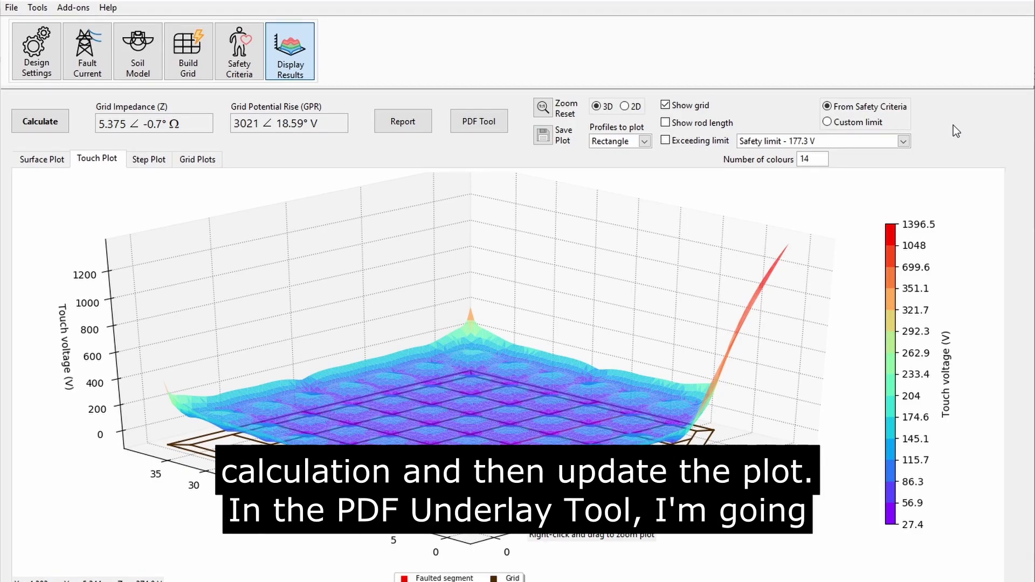
# Step: Set the touch voltage reference to Reach distance (1.5 m) in Safety Criteria
pyautogui.click(242, 67)
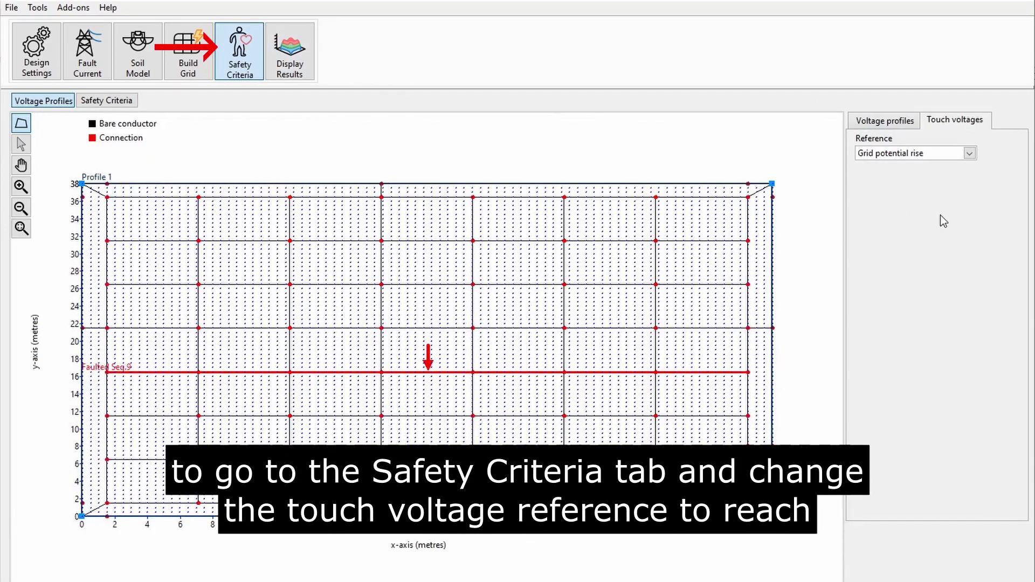
pyautogui.click(941, 153)
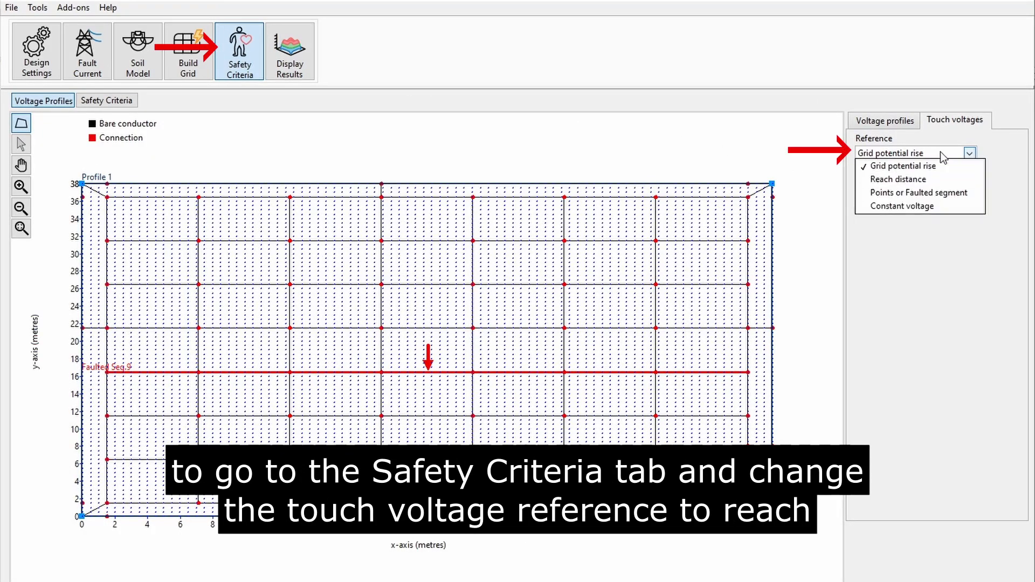
pyautogui.click(934, 175)
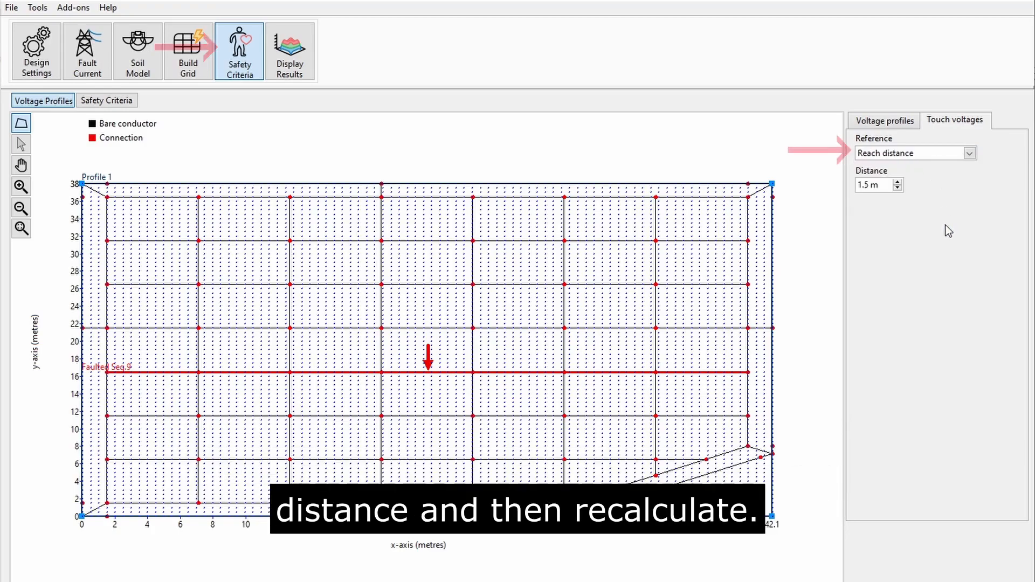
# Step: Recalculate the results, giving touch voltages of 27.2–663.4 V
pyautogui.click(290, 51)
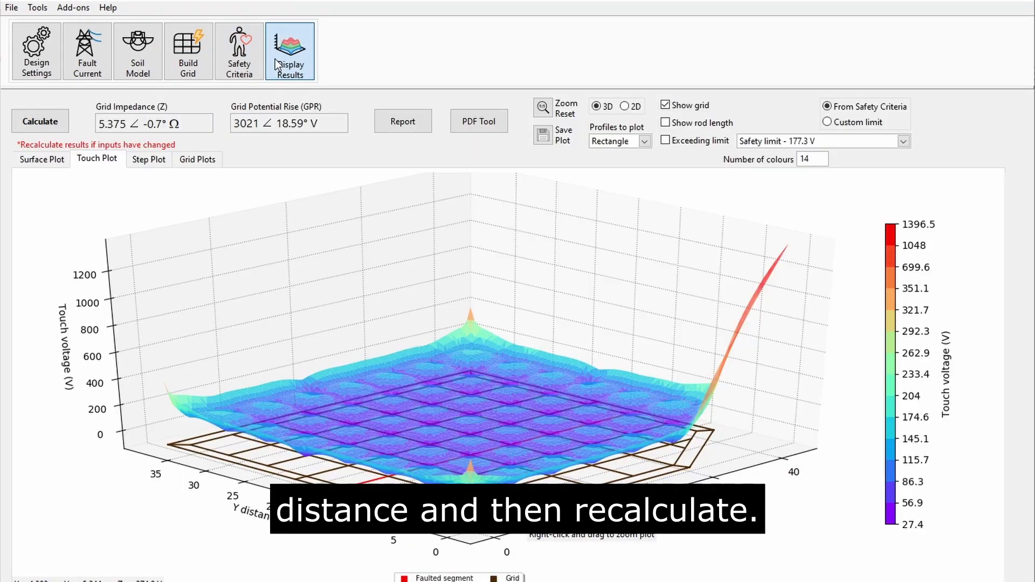
pyautogui.click(40, 120)
pyautogui.click(555, 573)
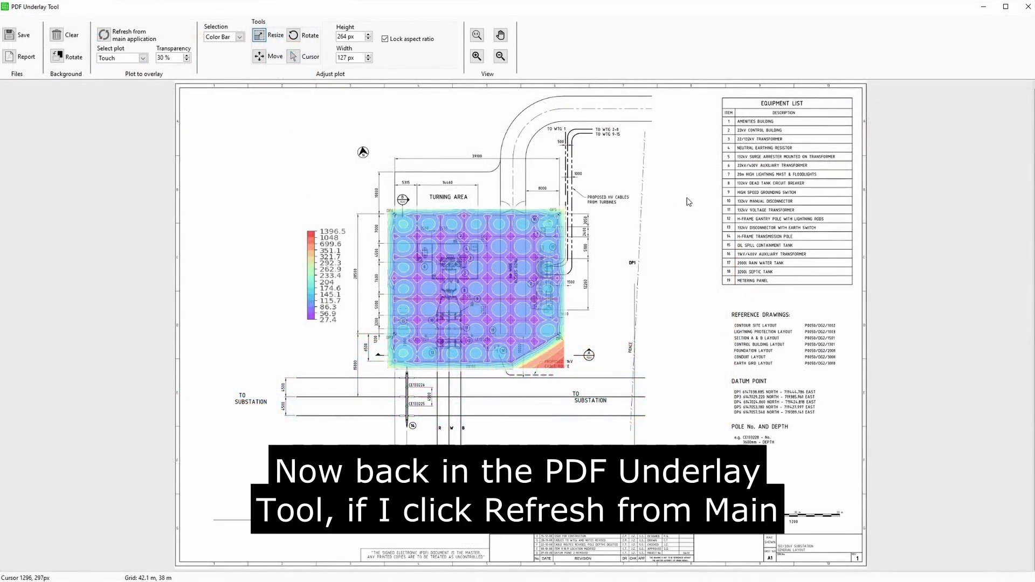
# Step: Refresh plots from the main application and reselect Touch to show the 27.2–663.4 V range
pyautogui.click(105, 37)
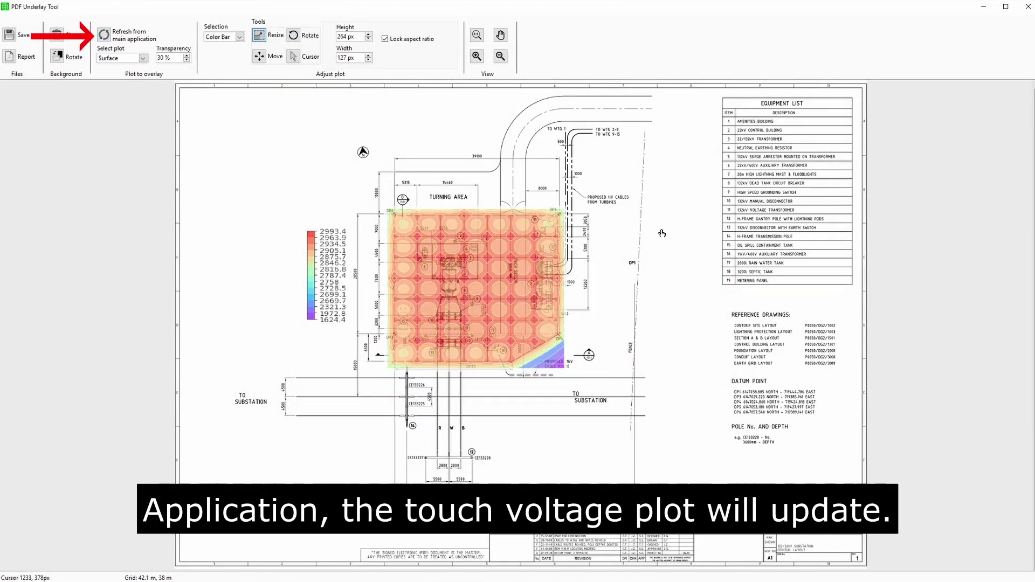
pyautogui.click(142, 60)
pyautogui.click(122, 75)
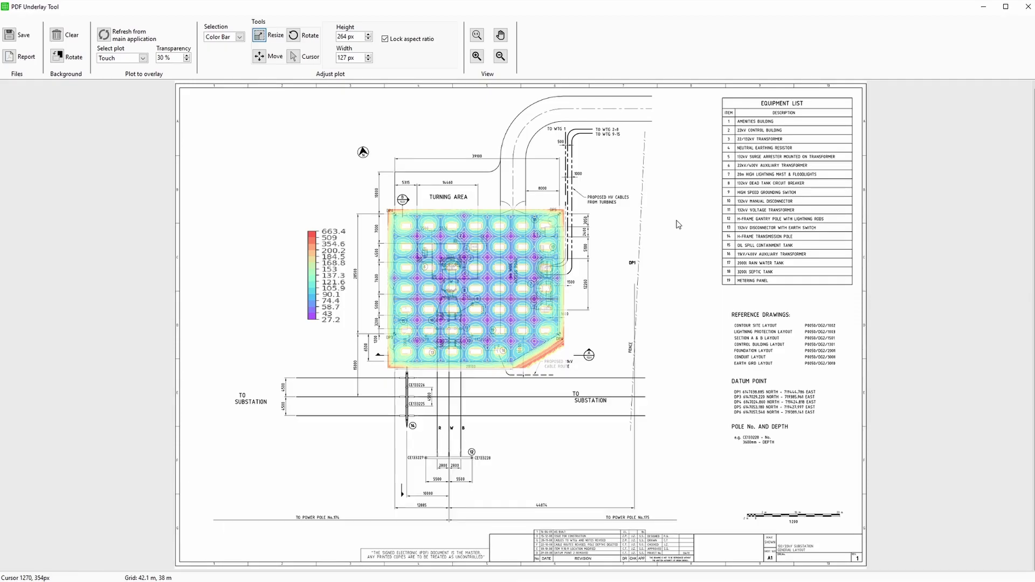
# Step: Export the 'SafeGrid Earthing Report - Touch Voltages' PDF, then save the overlay as a PNG image
pyautogui.click(10, 57)
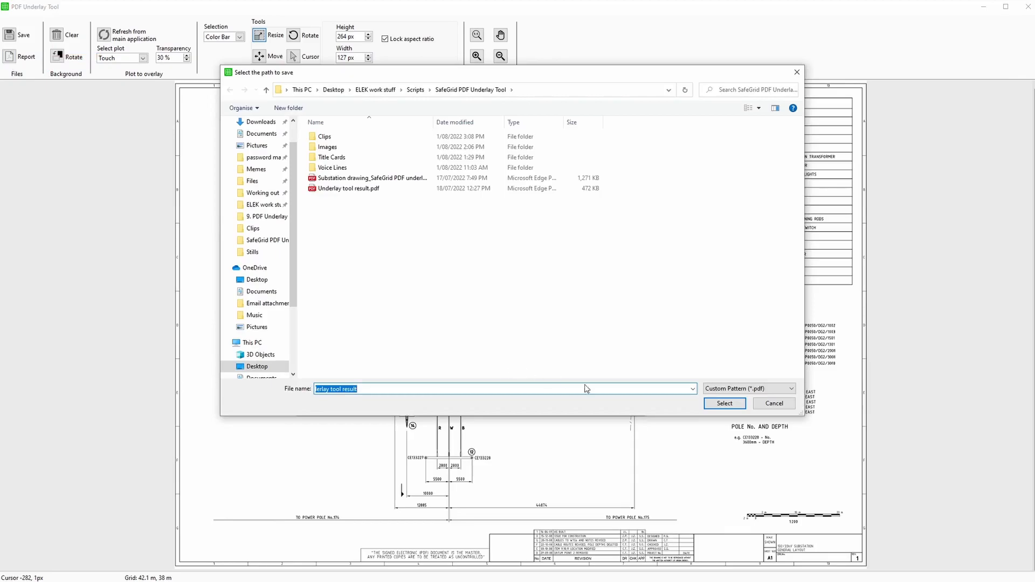
pyautogui.click(727, 405)
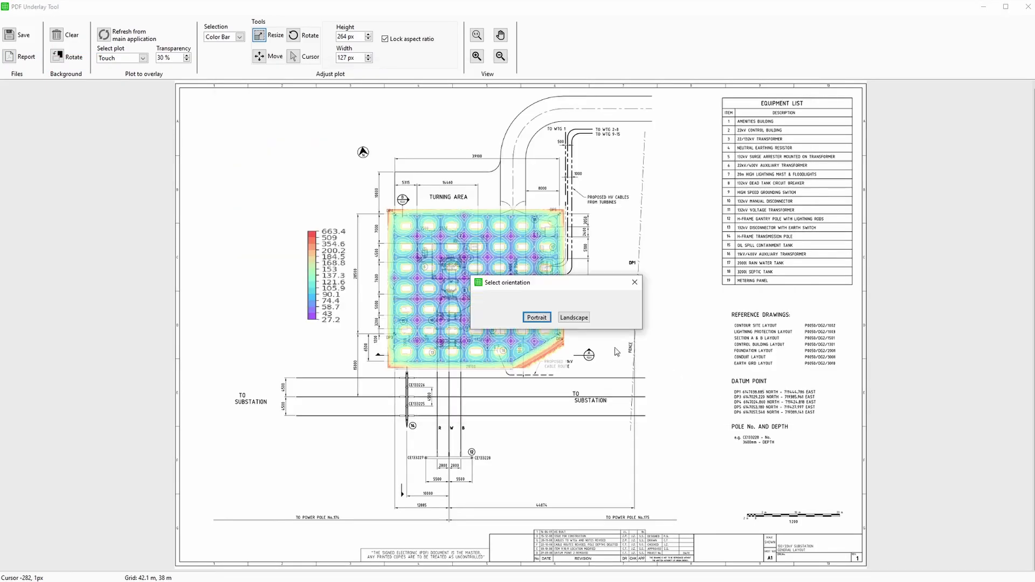
pyautogui.click(536, 321)
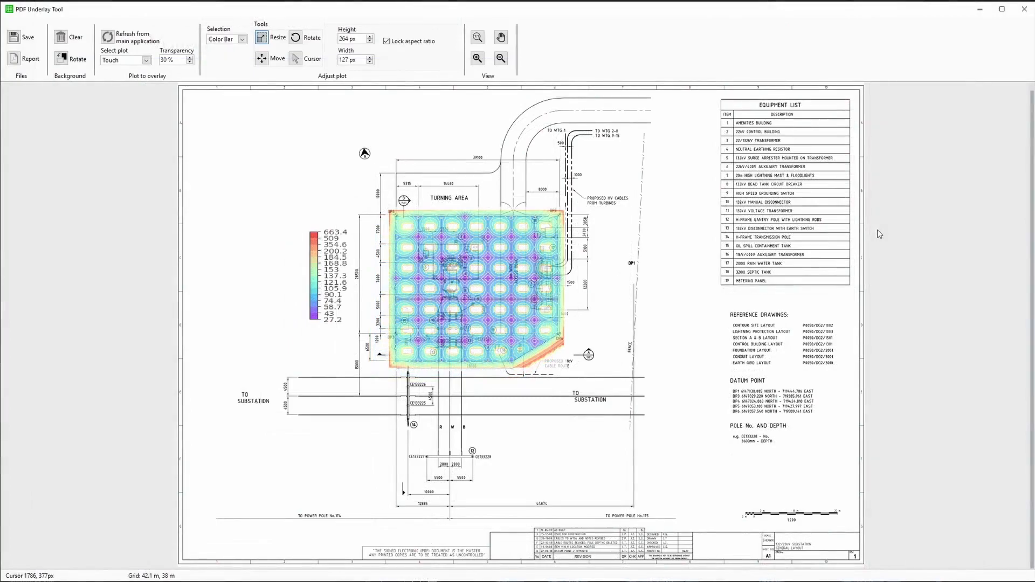
pyautogui.click(24, 38)
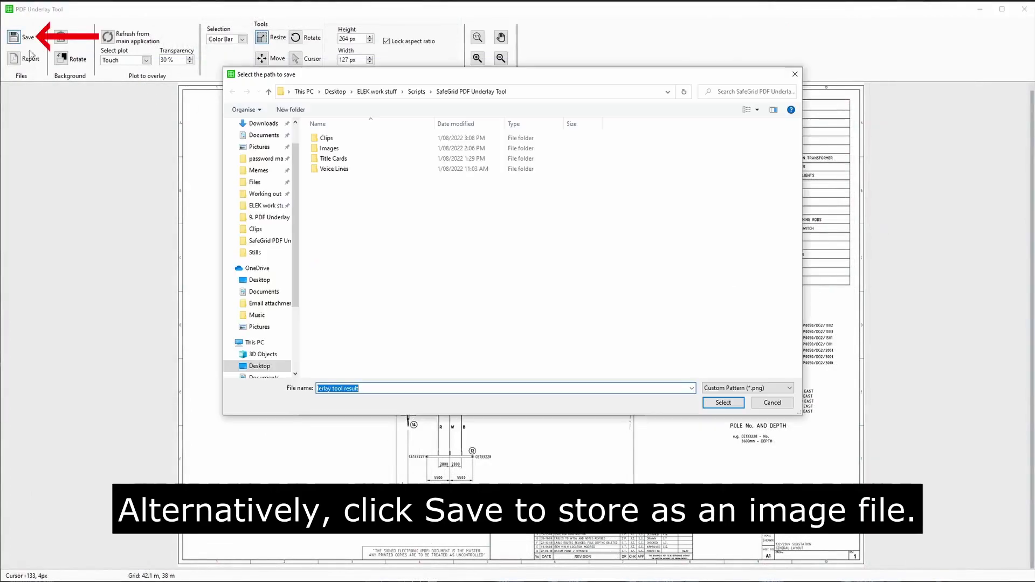
pyautogui.click(725, 404)
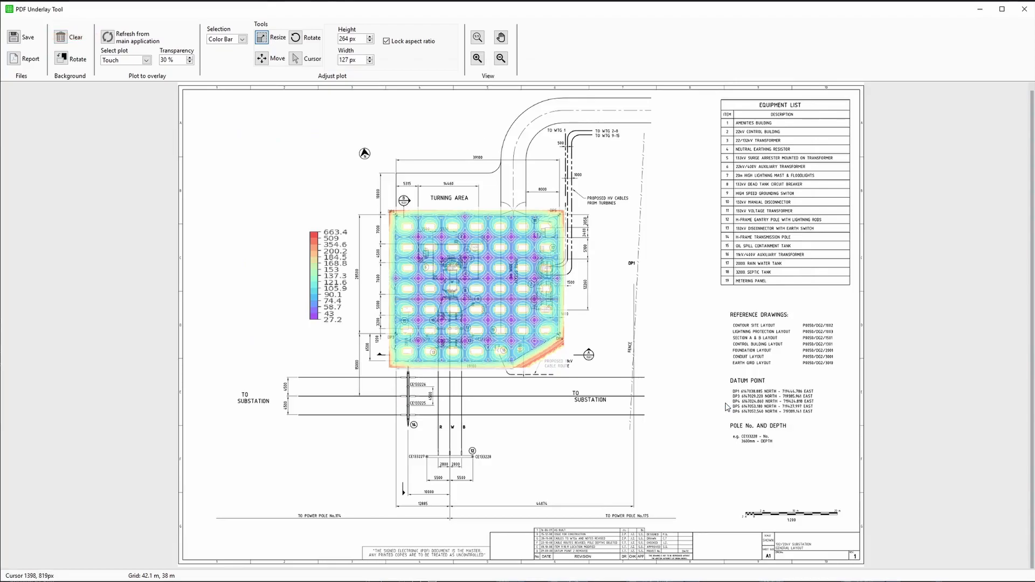